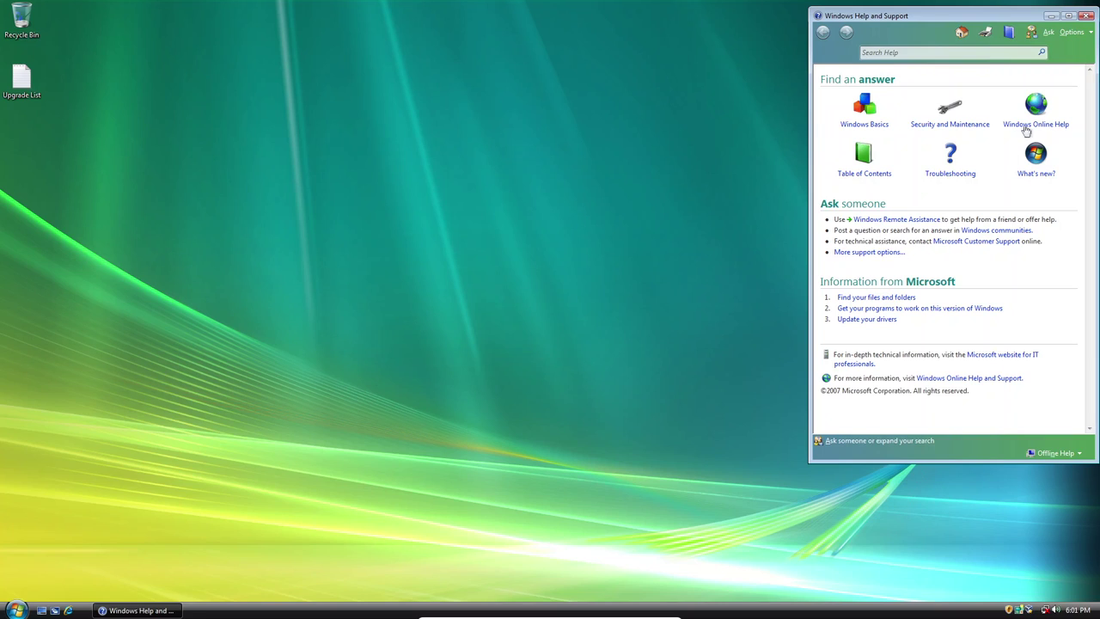
Close the help window, run the Windows 7 setup from CD drive D: with permission granted, and start the installation.
left_click(1087, 16)
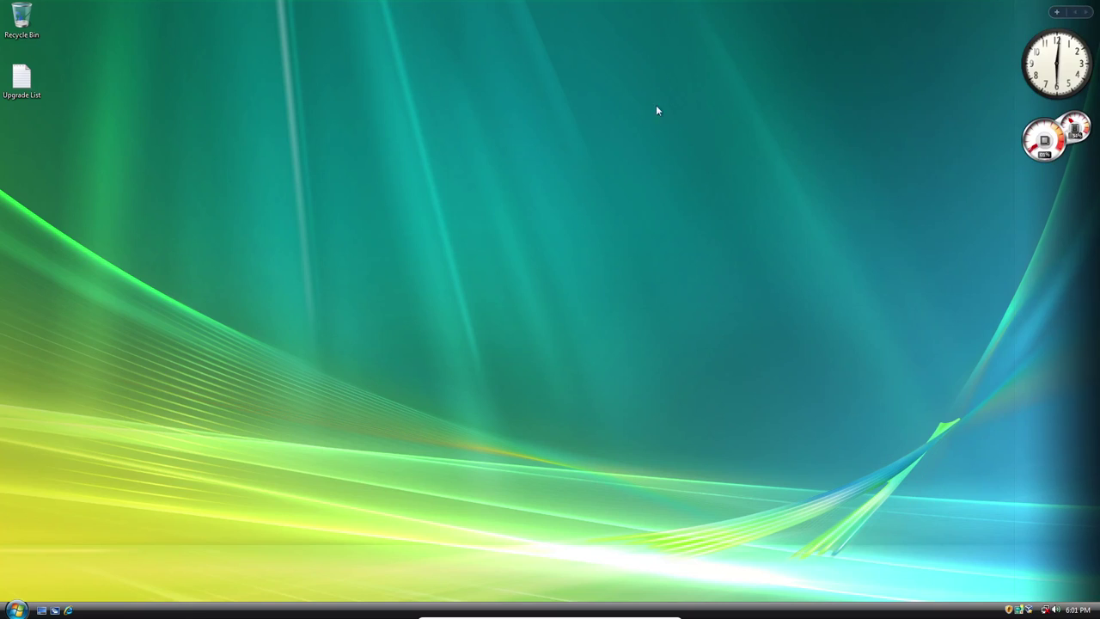
left_click(17, 610)
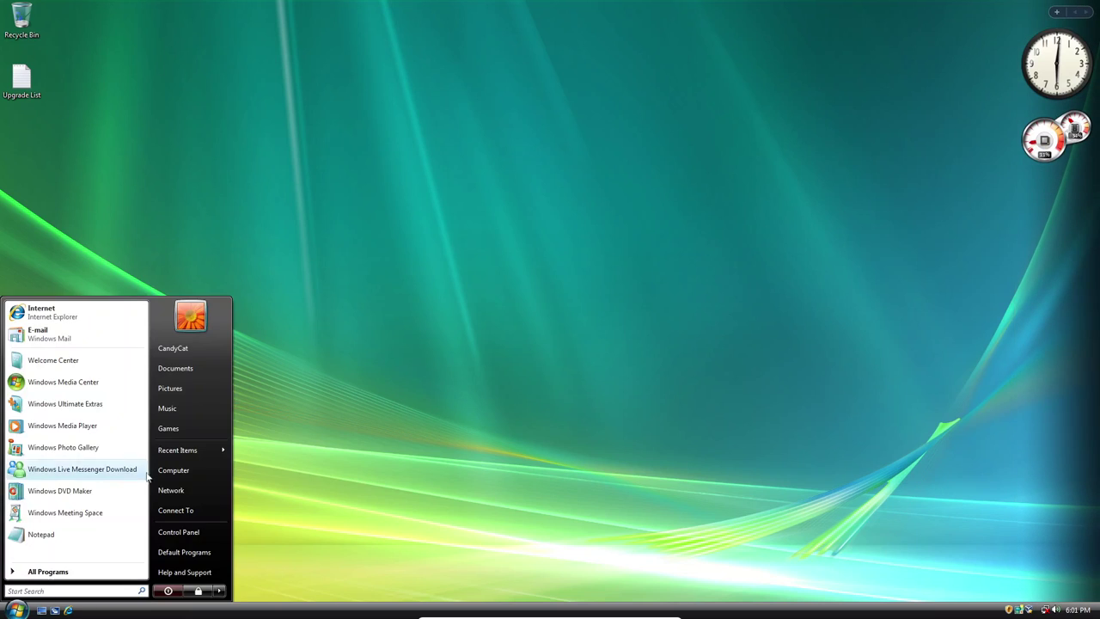
left_click(173, 470)
double_click(174, 157)
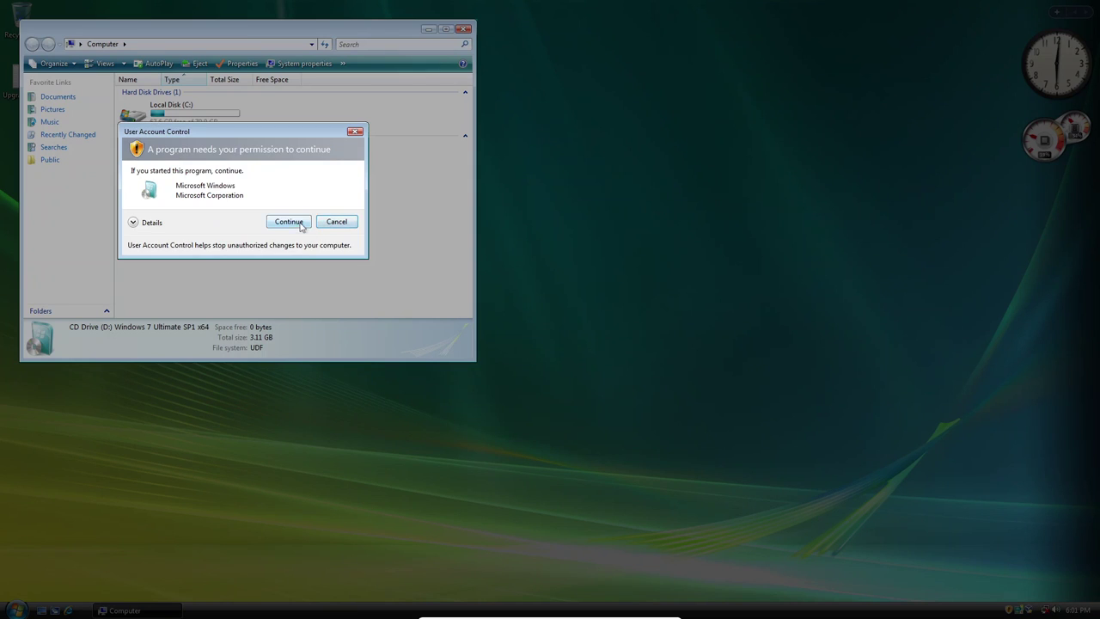
left_click(303, 225)
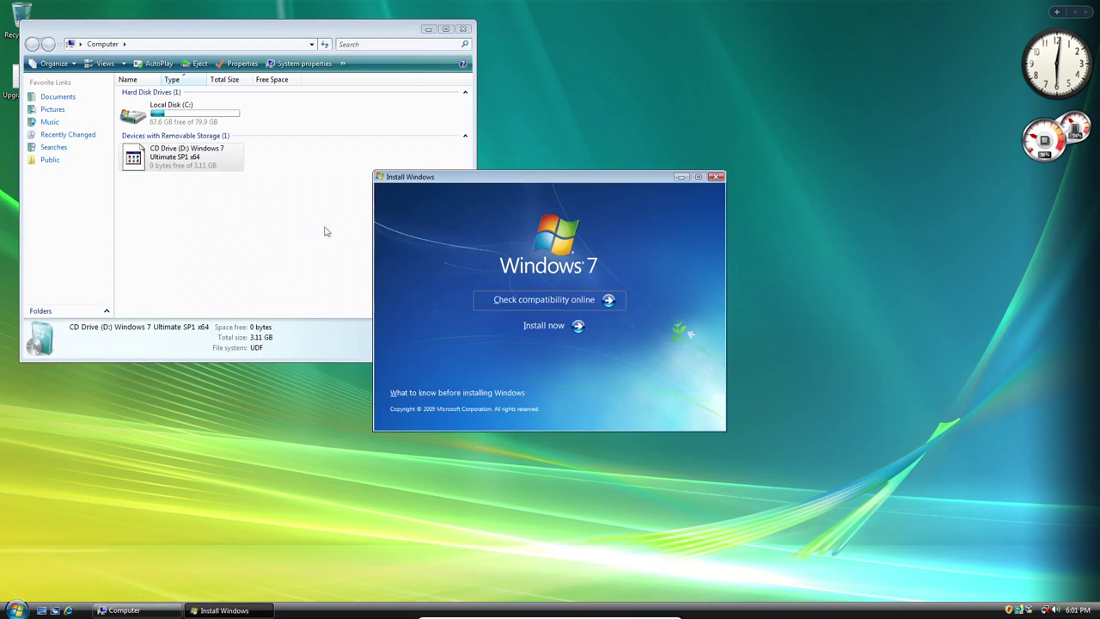
left_click(543, 327)
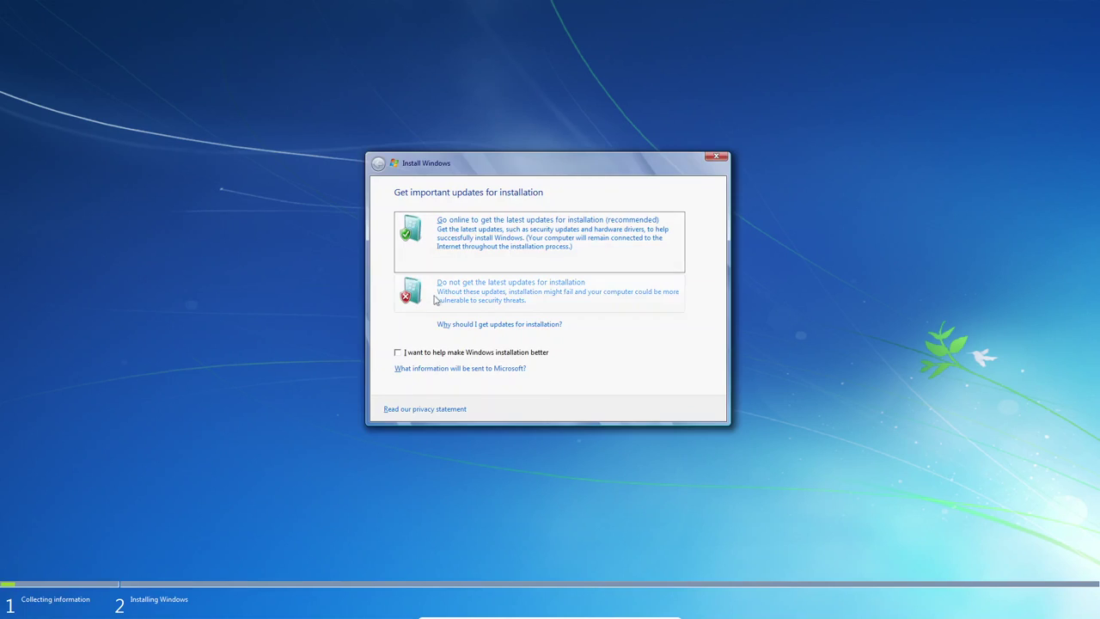
Opt in to helping improve Windows installation, decline the latest updates, and accept the license terms.
left_click(398, 353)
left_click(418, 300)
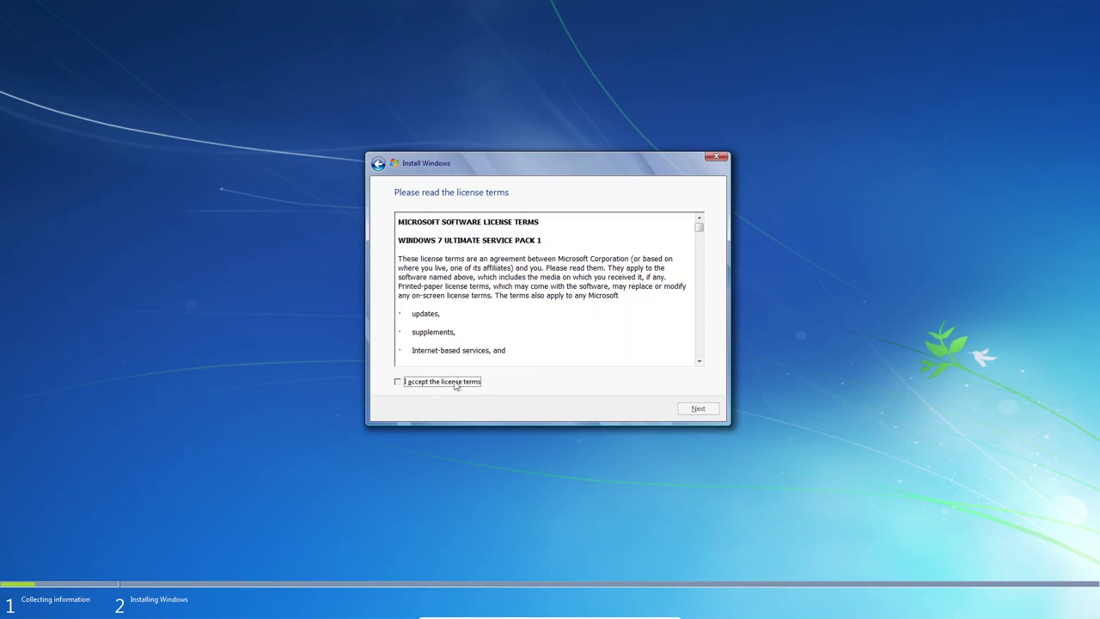
left_click(457, 384)
left_click(697, 409)
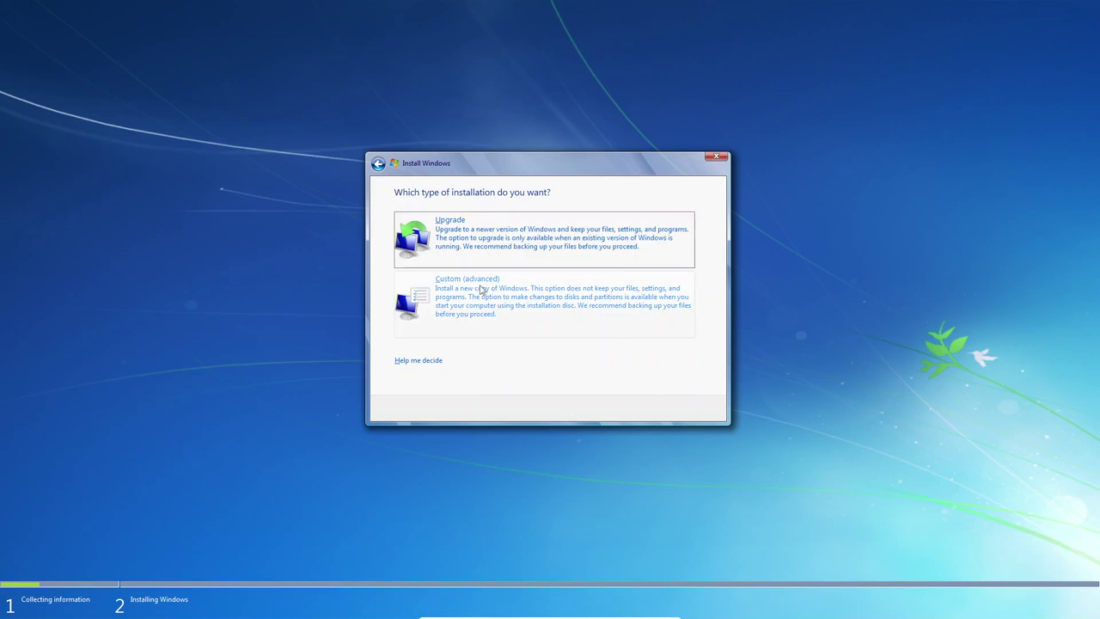
Choose the Upgrade installation, continue past the compatibility report, and restart immediately whenever setup requires it.
left_click(492, 233)
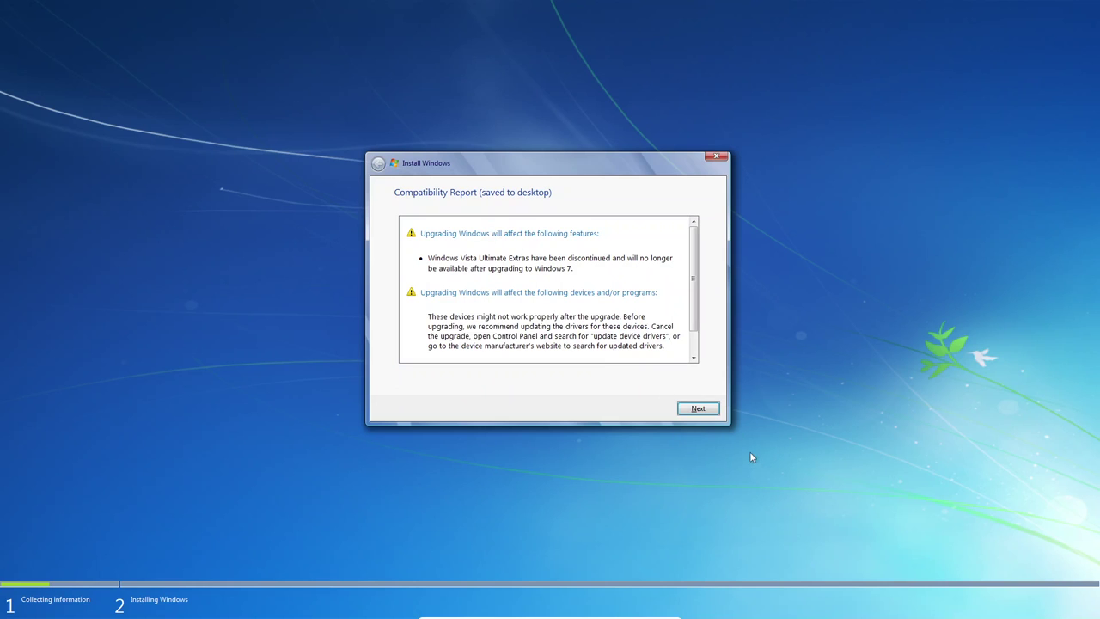
left_click(709, 410)
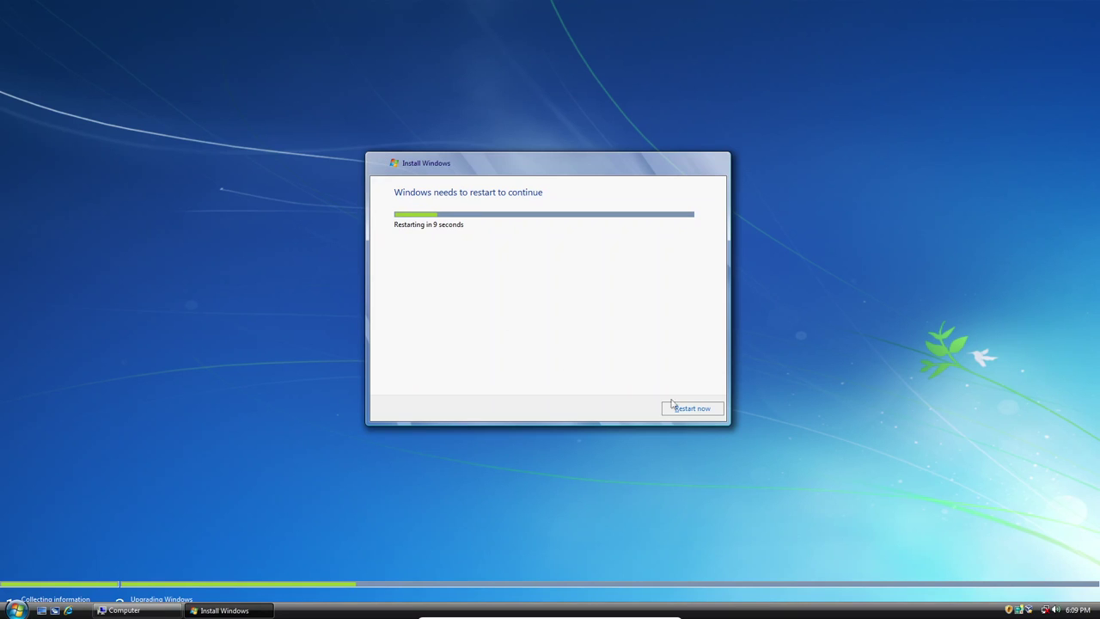
left_click(687, 409)
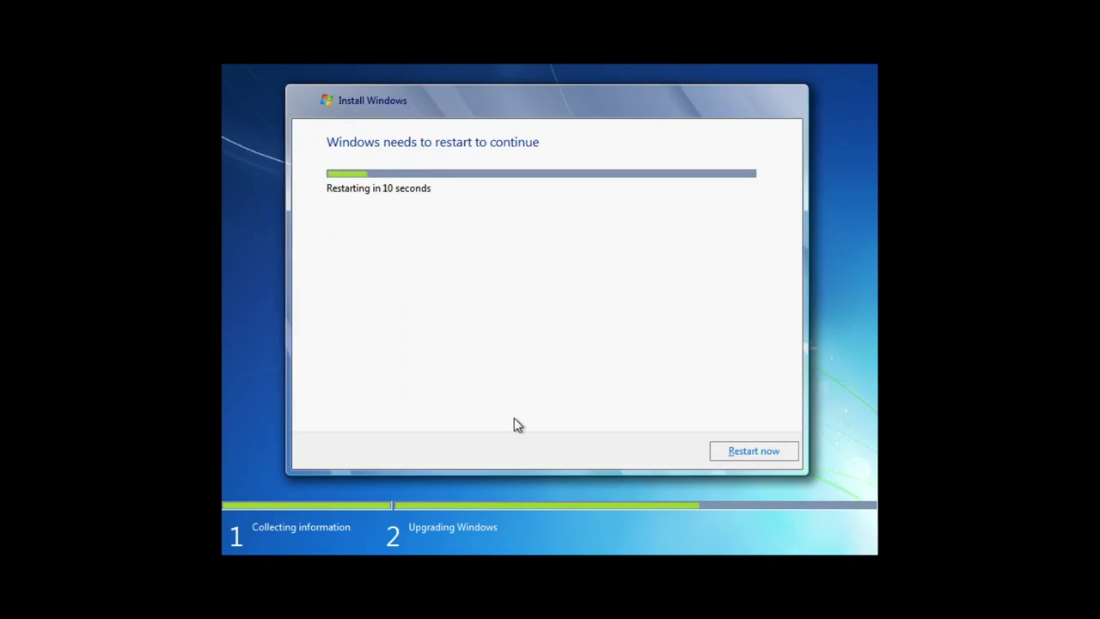
left_click(767, 461)
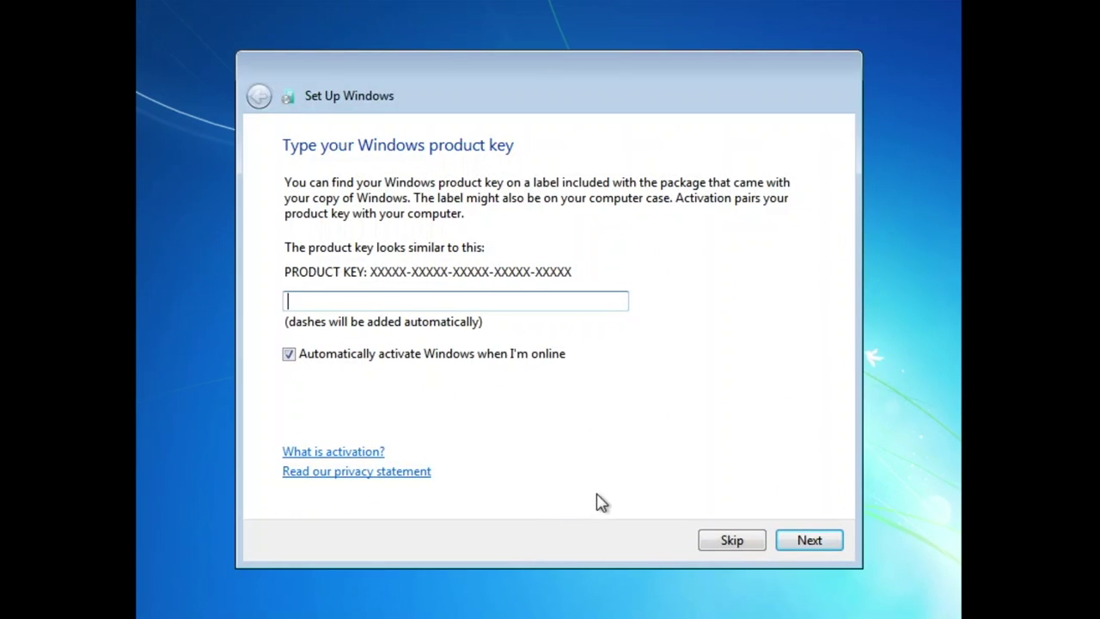
Complete the Windows setup without a product key, using the recommended protection settings and keeping Pacific Time with daylight saving adjustment.
left_click(735, 542)
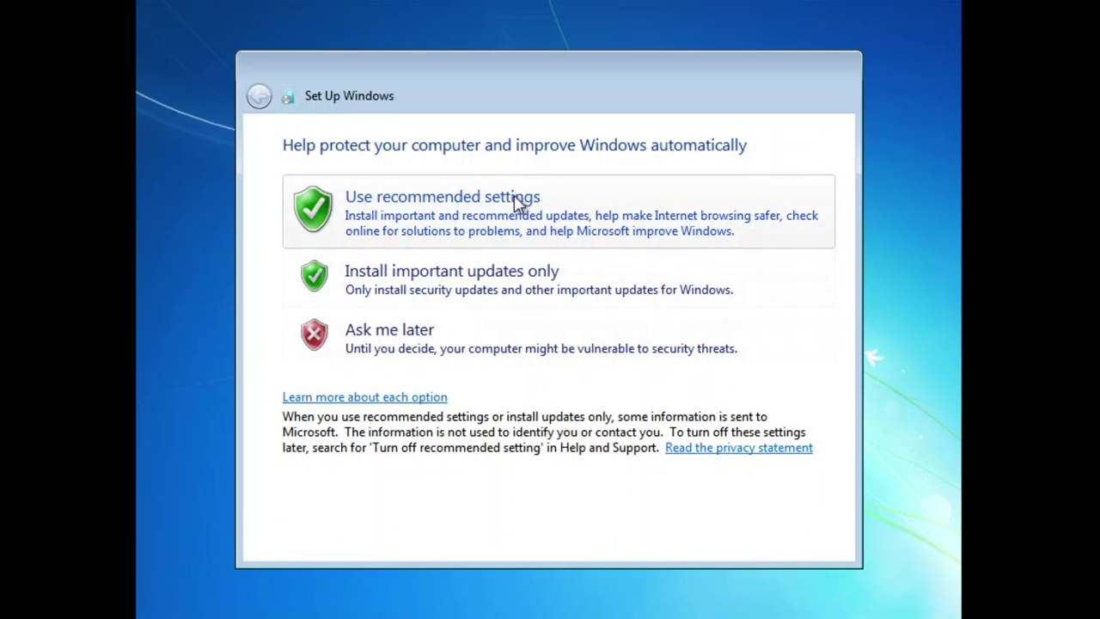
left_click(413, 195)
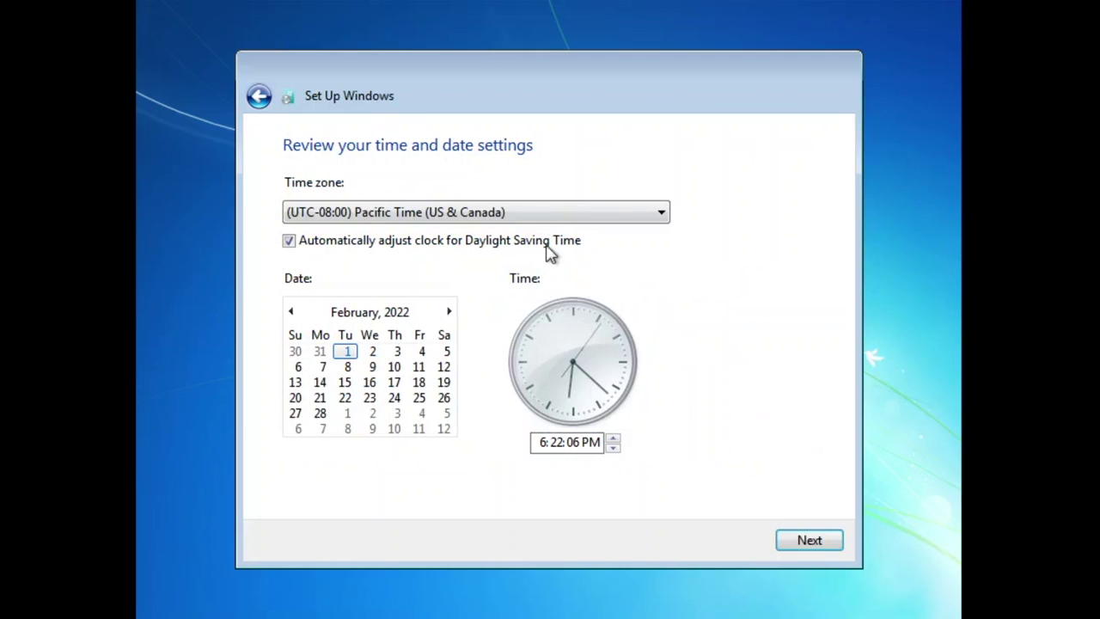
left_click(823, 542)
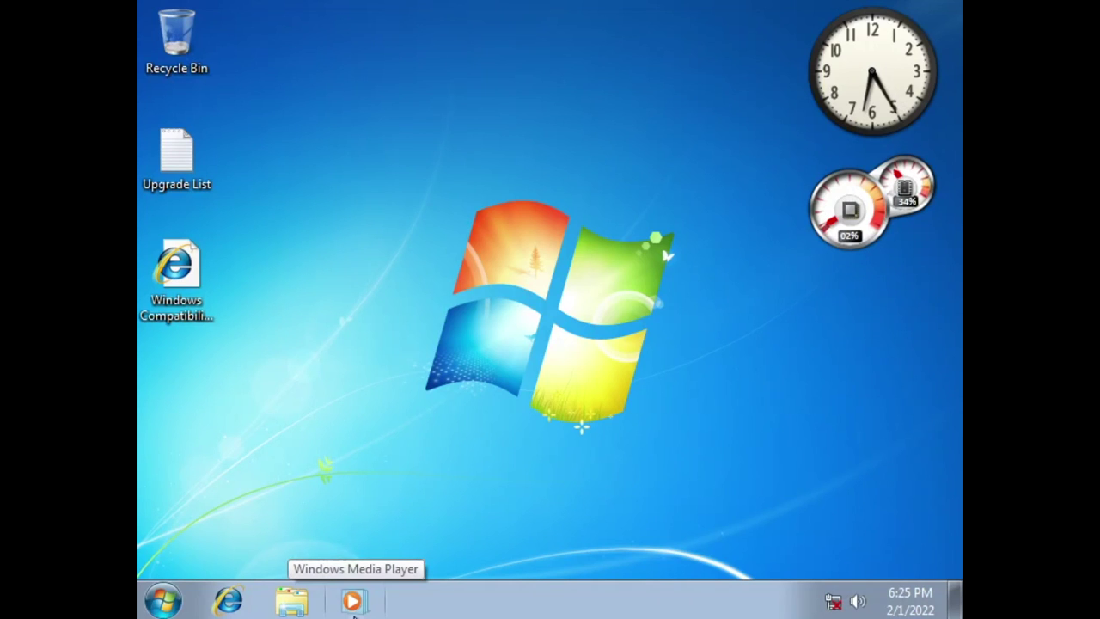
Run VBoxWindowsAdditions from CD drive D: and allow it to make changes to the computer.
left_click(293, 600)
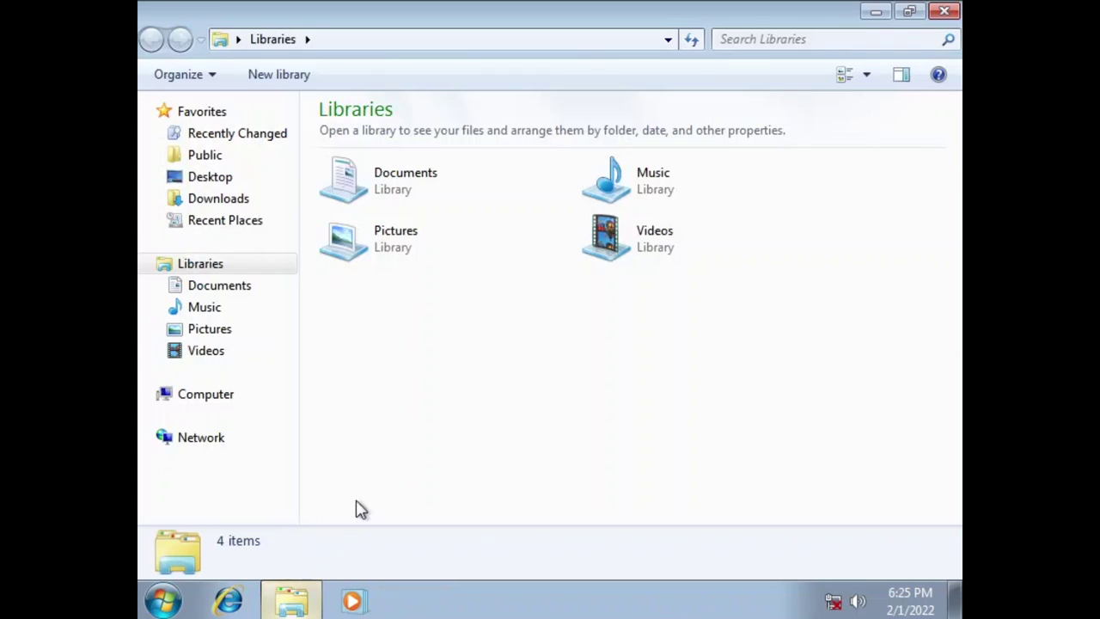
left_click(229, 403)
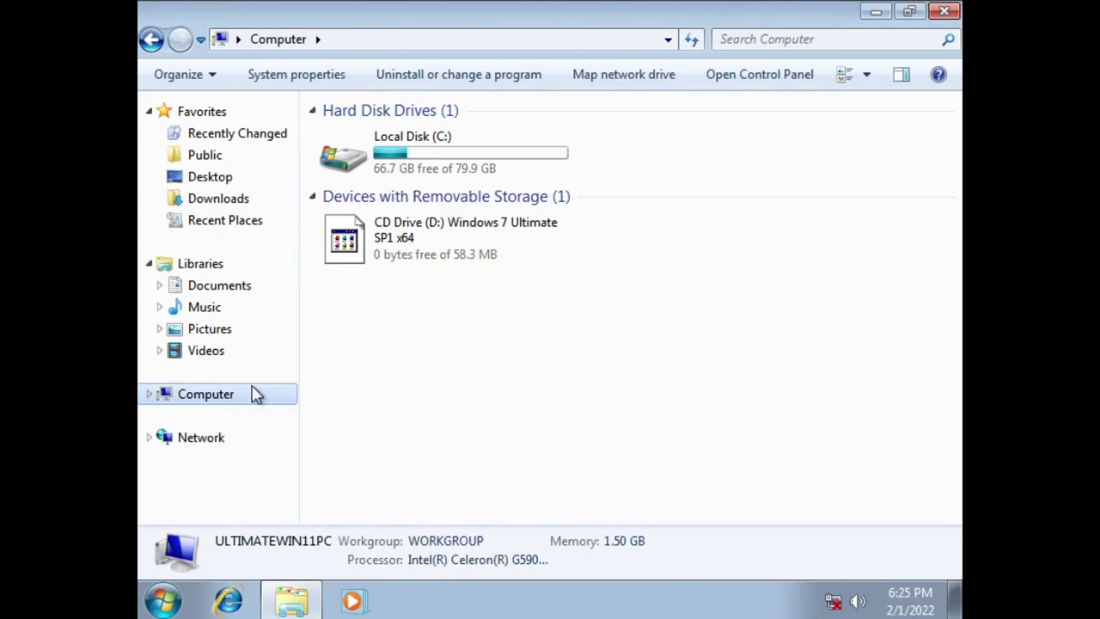
double_click(368, 251)
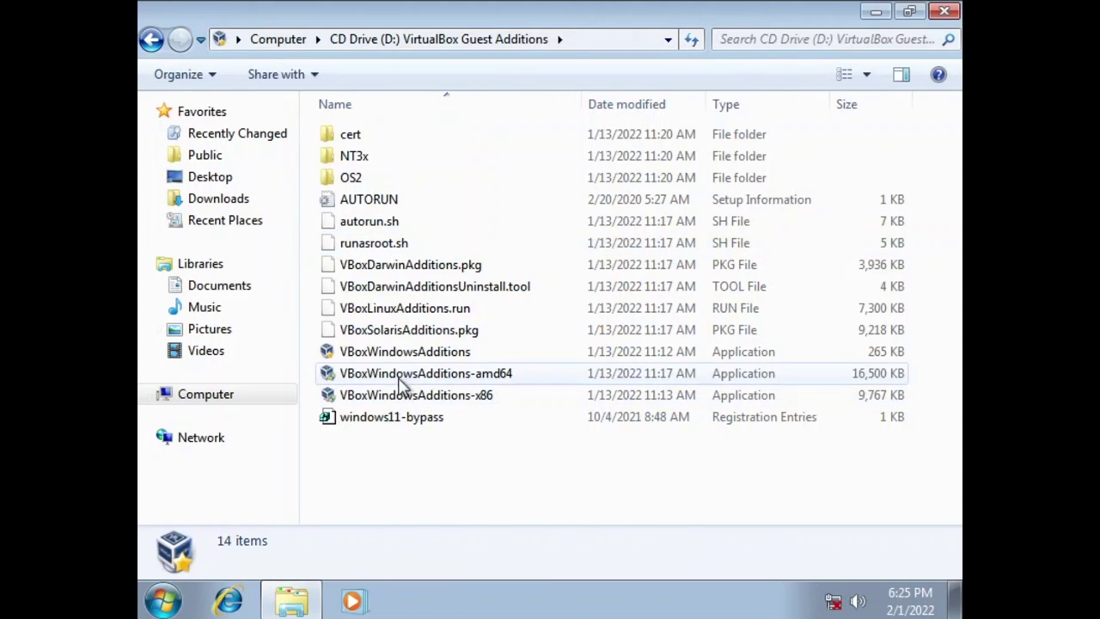
double_click(402, 357)
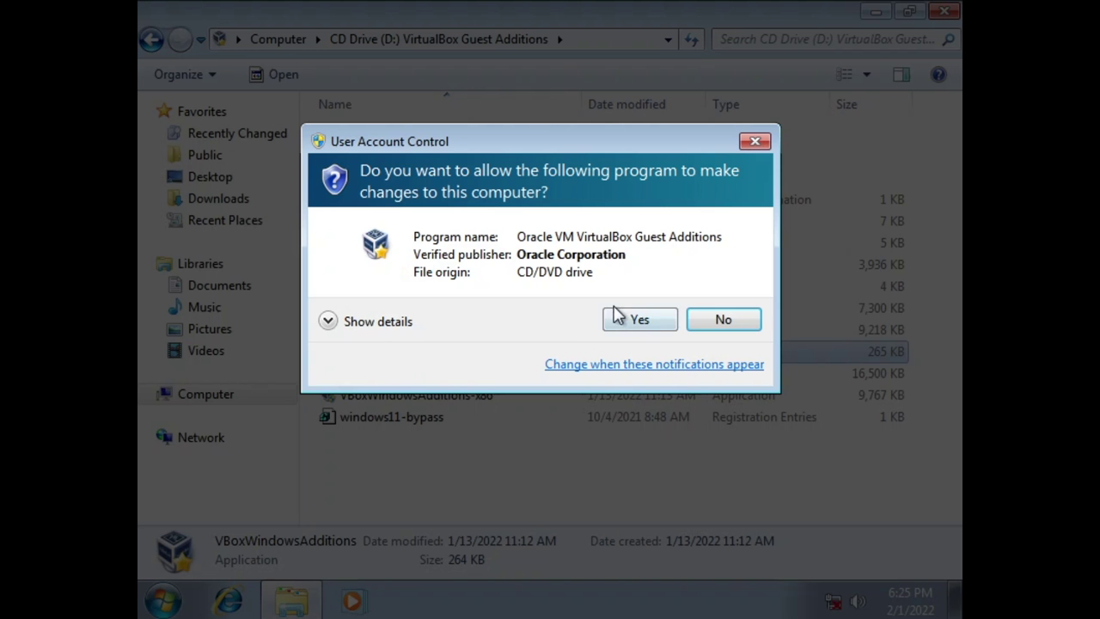
left_click(621, 319)
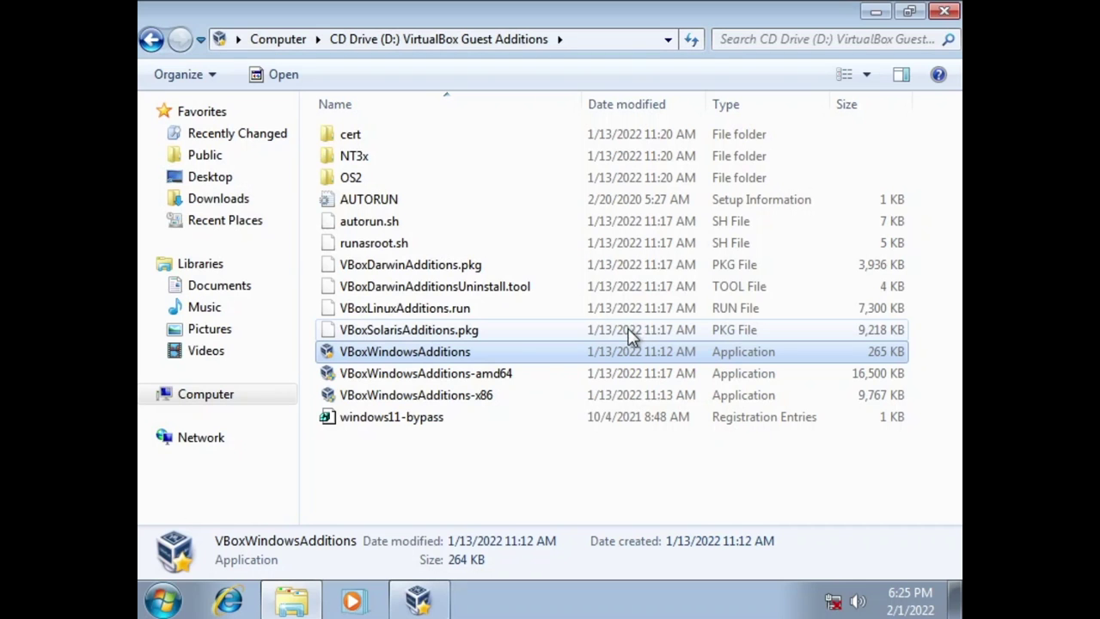
Install VirtualBox Guest Additions 6.1.32 in the default folder, always trusting Oracle Corporation software and allowing its device driver.
left_click(875, 12)
left_click(646, 465)
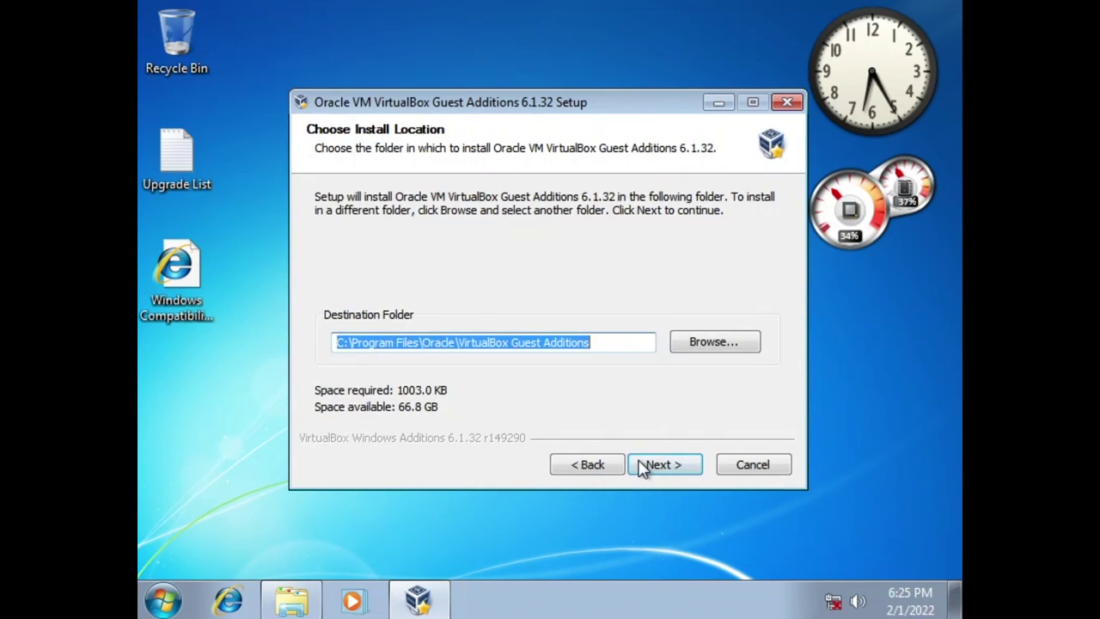
left_click(662, 465)
left_click(662, 465)
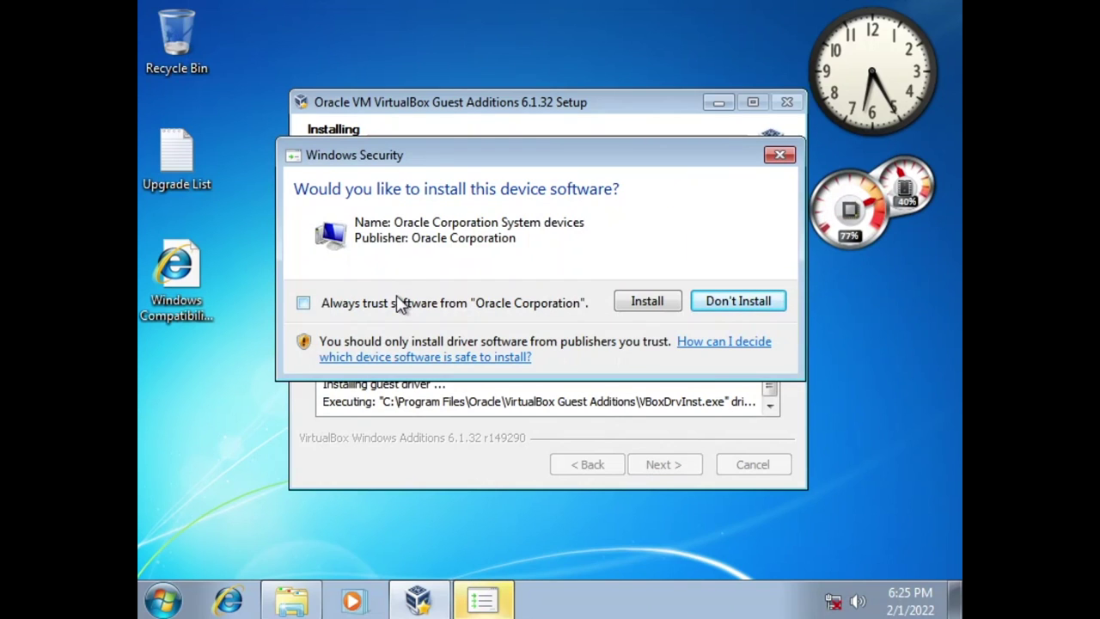
left_click(322, 303)
left_click(632, 307)
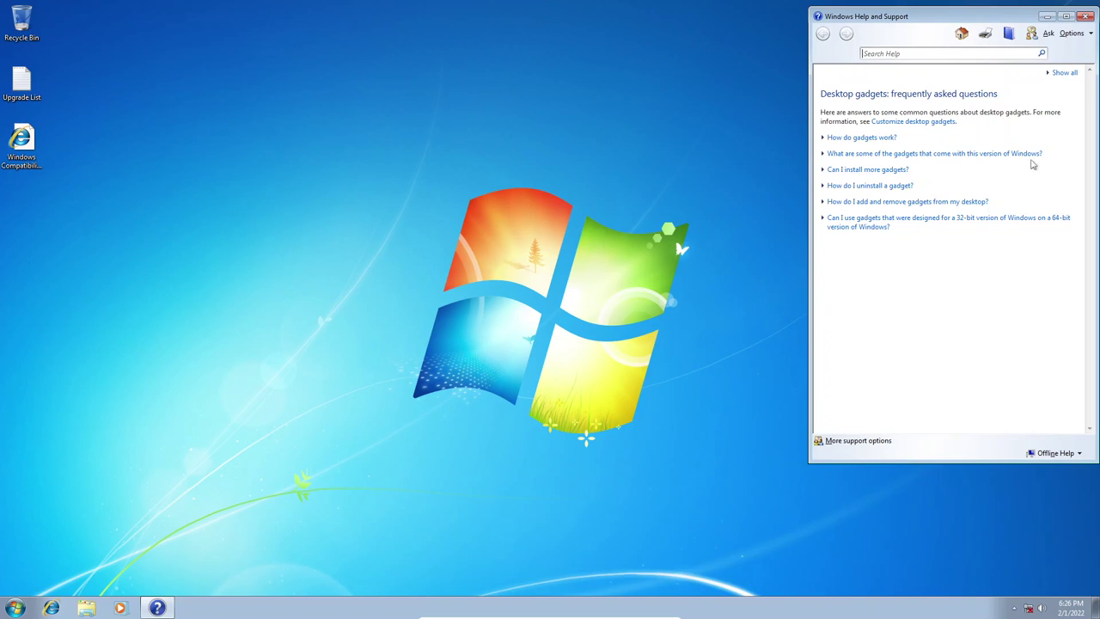
Close the help window and apply the Windows 7 Aero theme in the desktop personalization settings.
left_click(1086, 16)
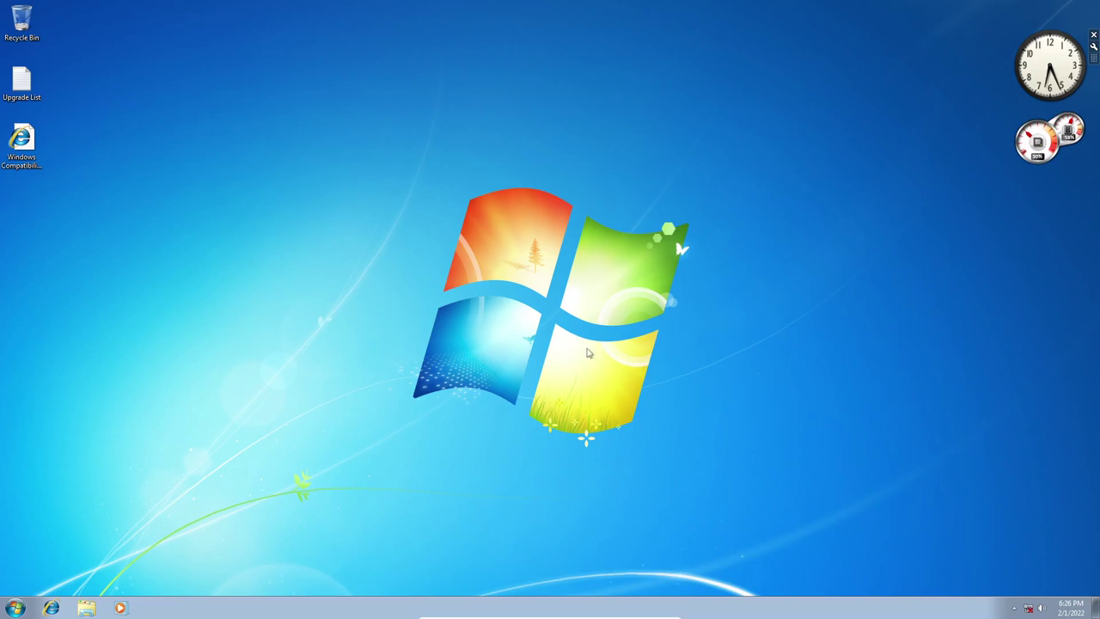
right_click(257, 444)
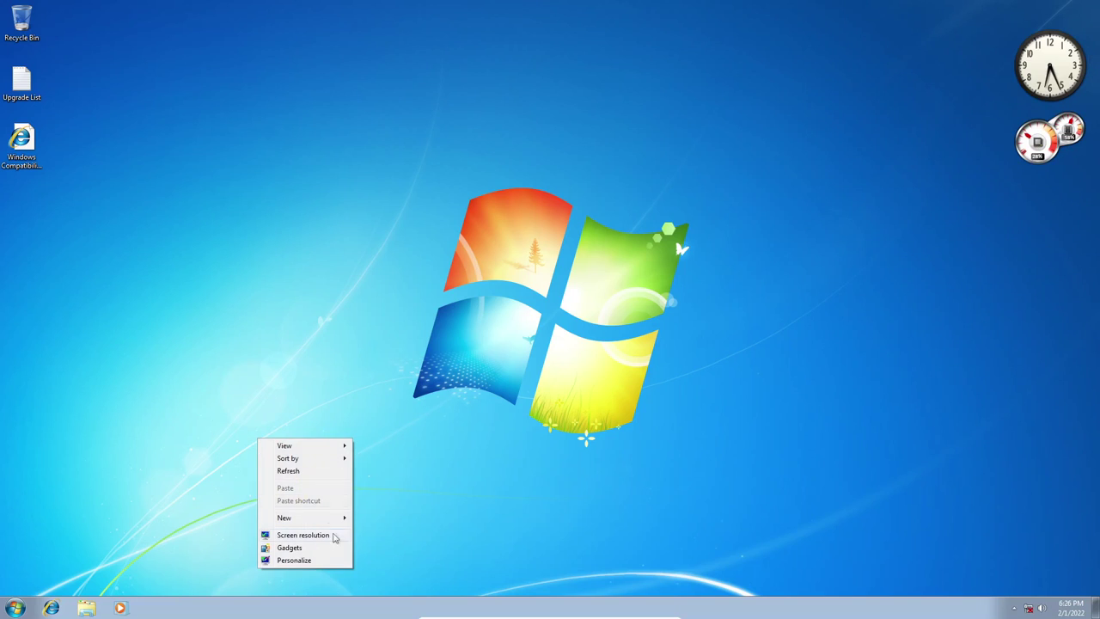
left_click(299, 560)
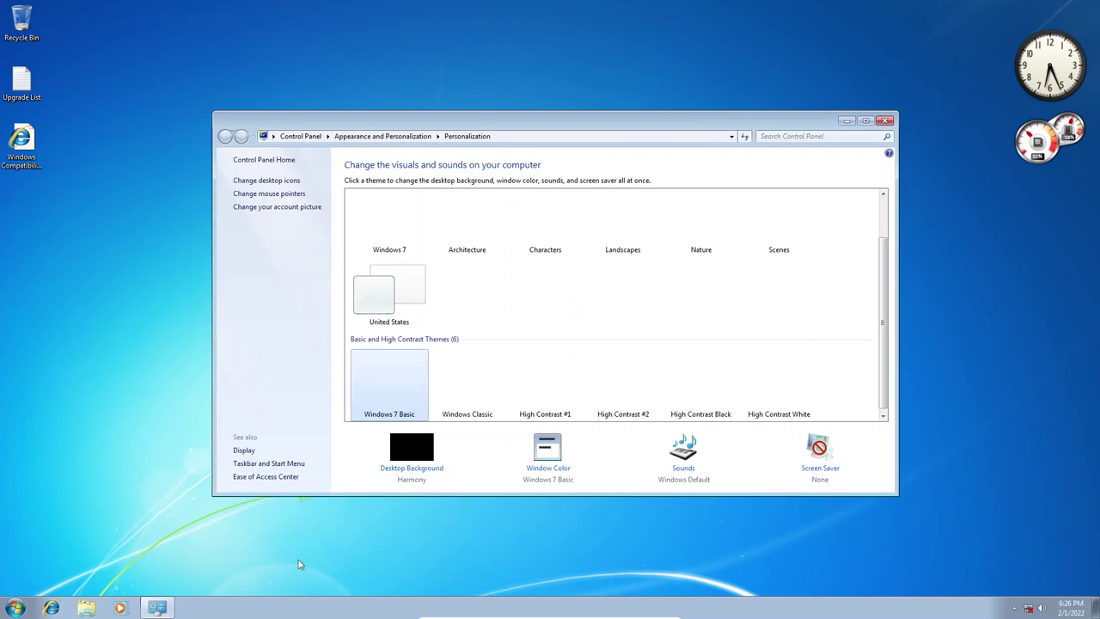
left_click(409, 235)
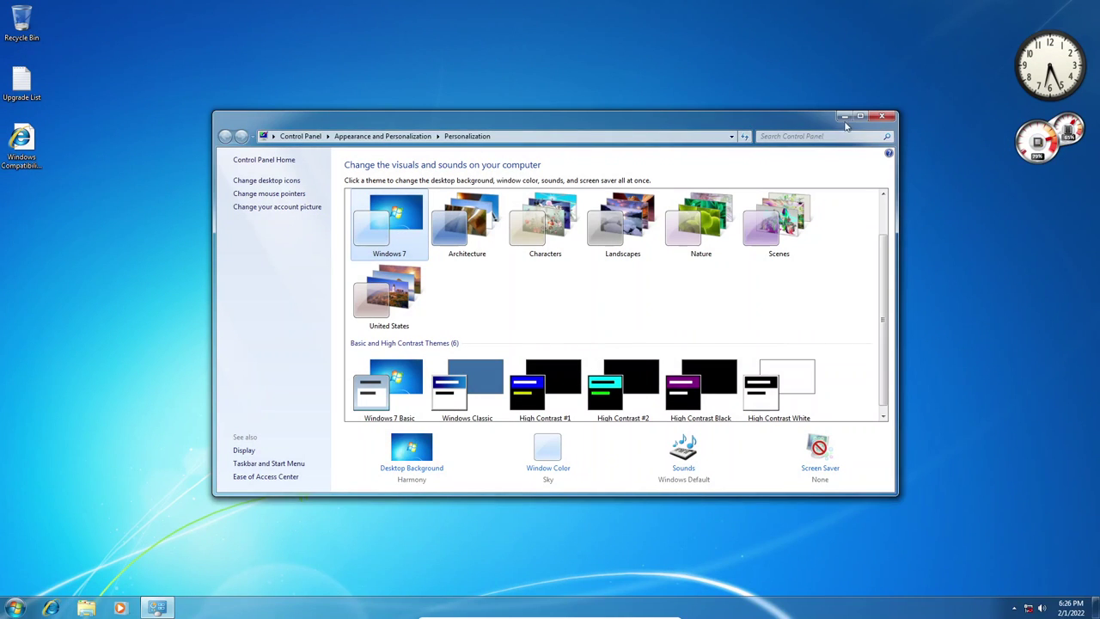
left_click(882, 119)
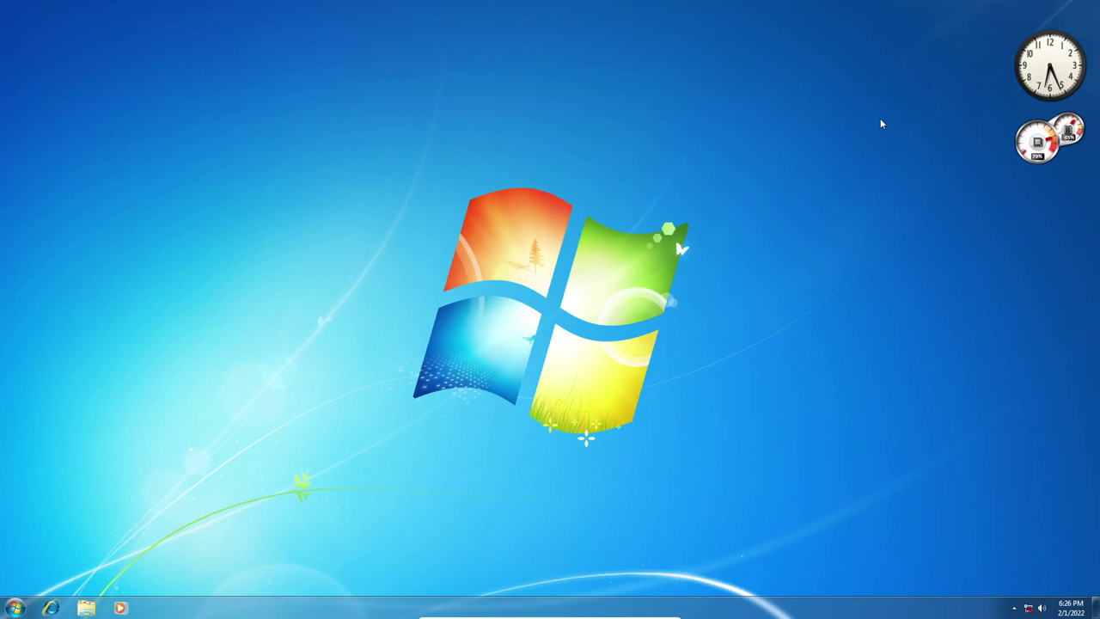